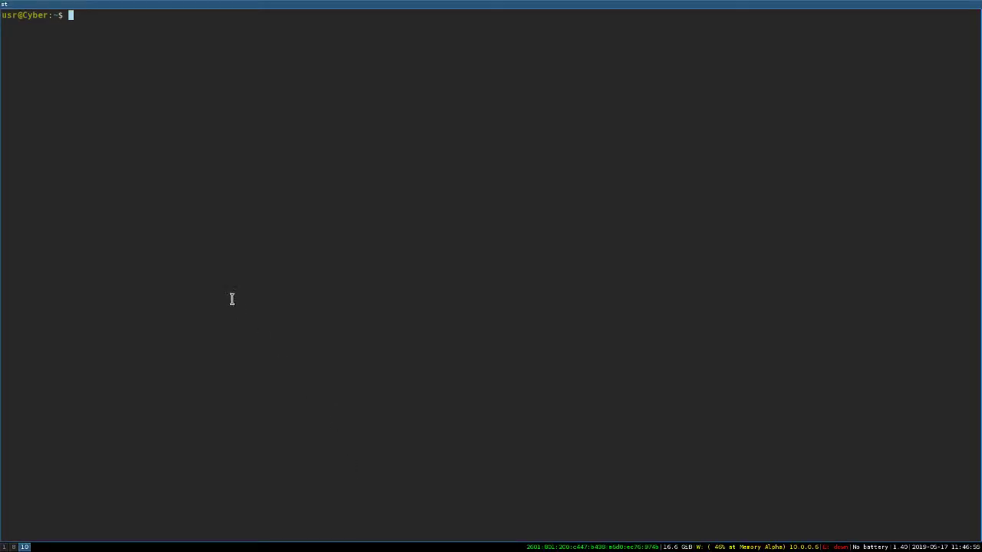
# - Clear the st screen and zoom the font to roughly double size
pyautogui.press('Return')
pyautogui.press('Return')
pyautogui.hotkey('ctrl', 'l')
pyautogui.hotkey('ctrl', 'shift', 'pageup')
pyautogui.hotkey('ctrl', 'shift', 'pageup')
pyautogui.hotkey('ctrl', 'shift', 'pageup')
pyautogui.hotkey('ctrl', 'shift', 'pageup')
pyautogui.hotkey('ctrl', 'shift', 'pageup')
pyautogui.hotkey('ctrl', 'shift', 'pageup')
pyautogui.hotkey('ctrl', 'shift', 'pageup')
pyautogui.hotkey('ctrl', 'shift', 'pageup')
pyautogui.hotkey('ctrl', 'shift', 'pageup')
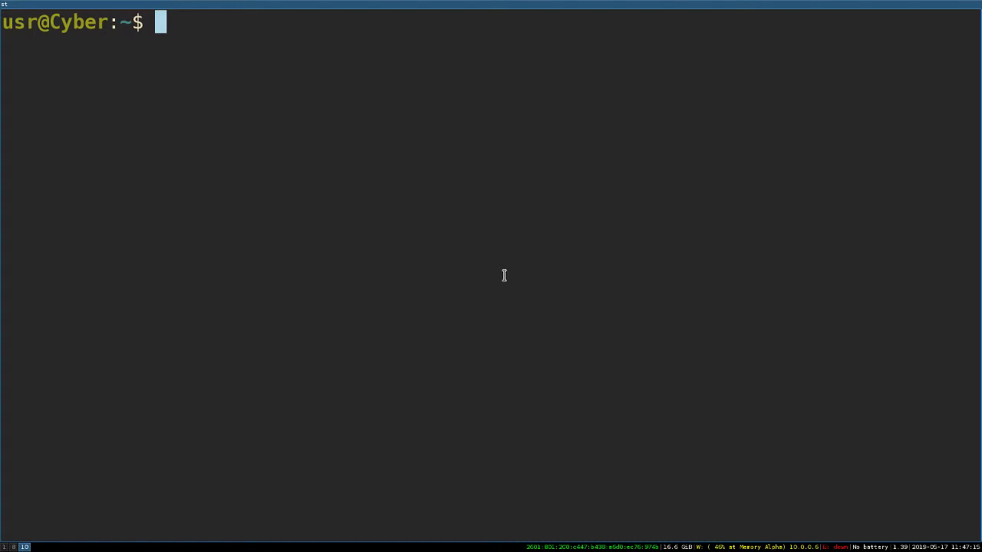
# - Enter the command 'vim ~/.config/i3/config' at the prompt, correcting the mistyped editor name
pyautogui.write('vim')
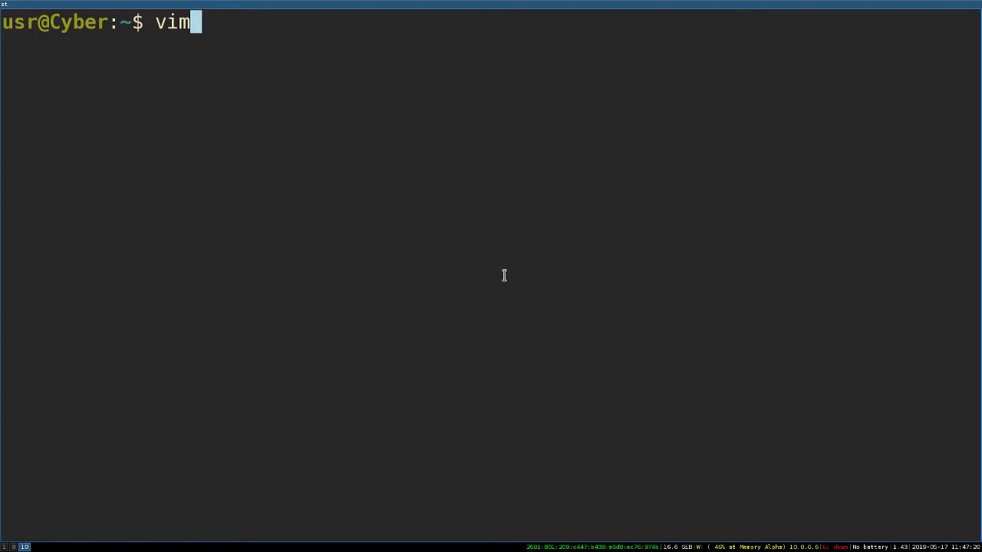
pyautogui.press('BackSpace')
pyautogui.press('BackSpace')
pyautogui.press('BackSpace')
pyautogui.write('nao')
pyautogui.press('BackSpace')
pyautogui.write('no')
pyautogui.press('BackSpace')
pyautogui.press('BackSpace')
pyautogui.press('BackSpace')
pyautogui.press('BackSpace')
pyautogui.write('vim ')
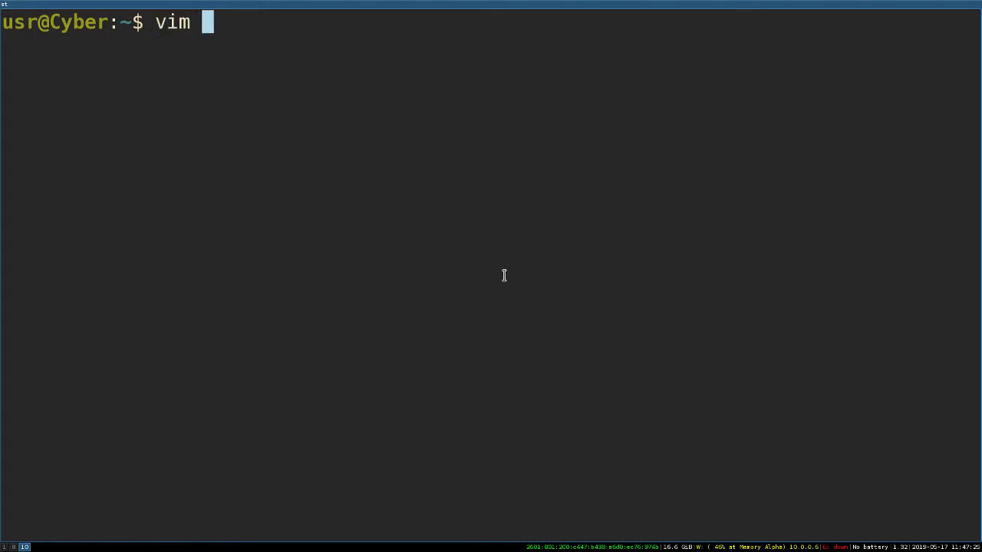
pyautogui.write('~')
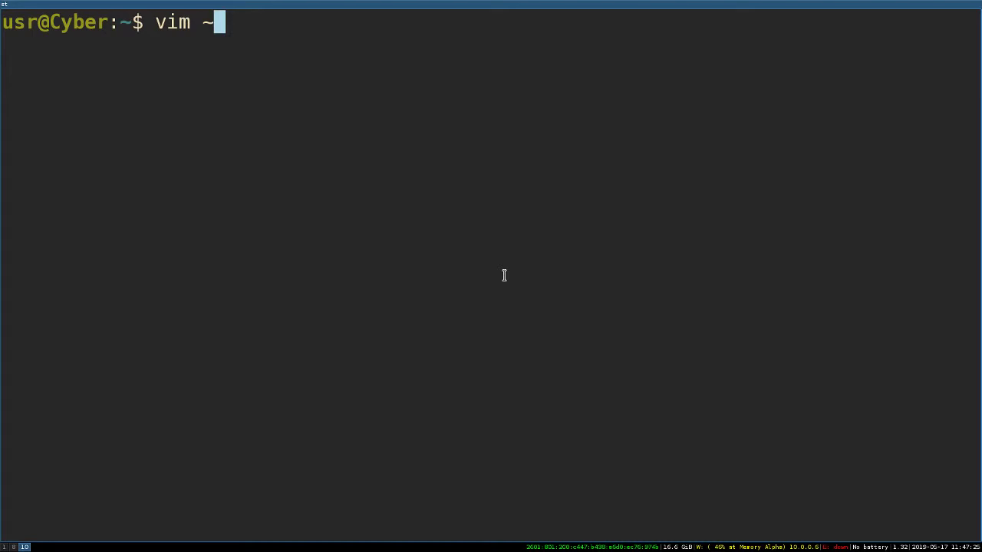
pyautogui.write('/.')
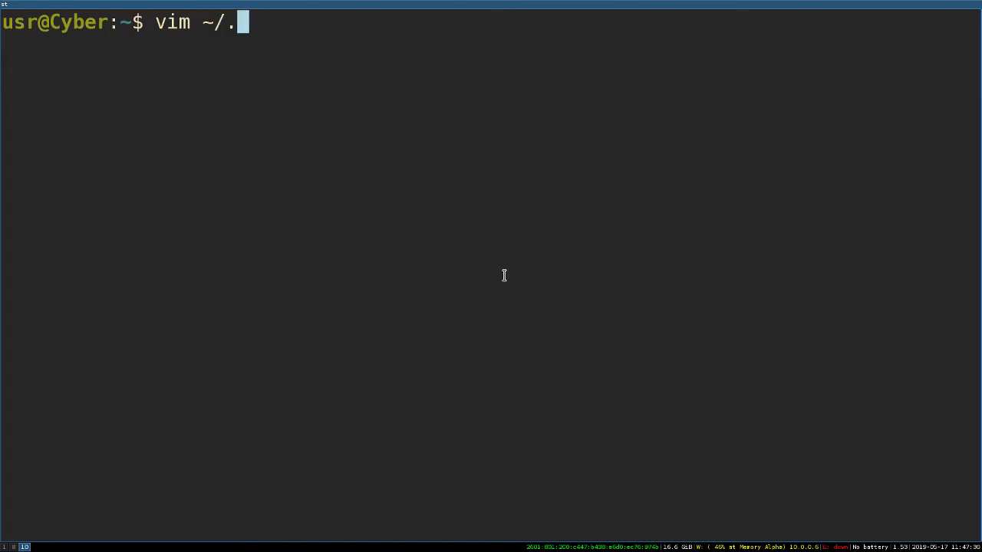
pyautogui.write('c')
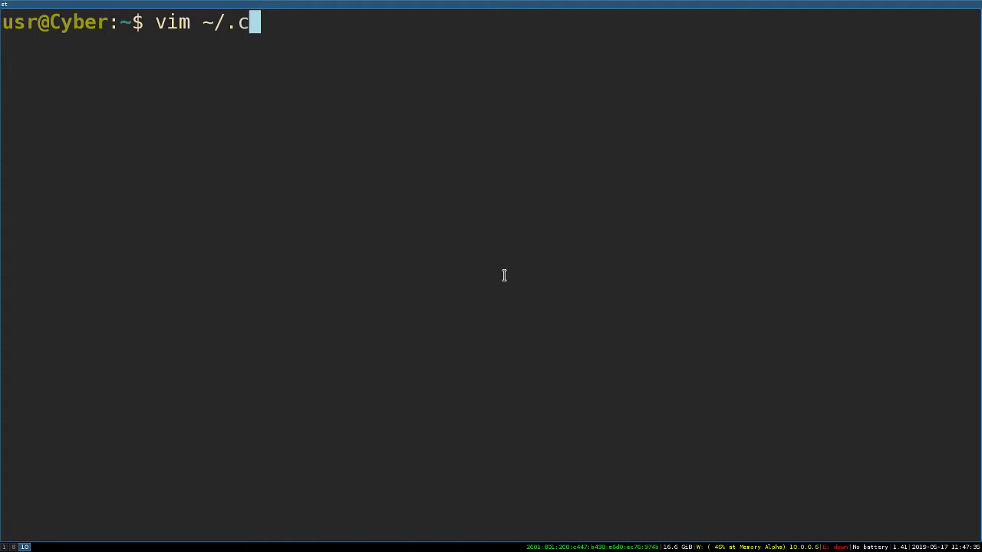
pyautogui.write('onfig/')
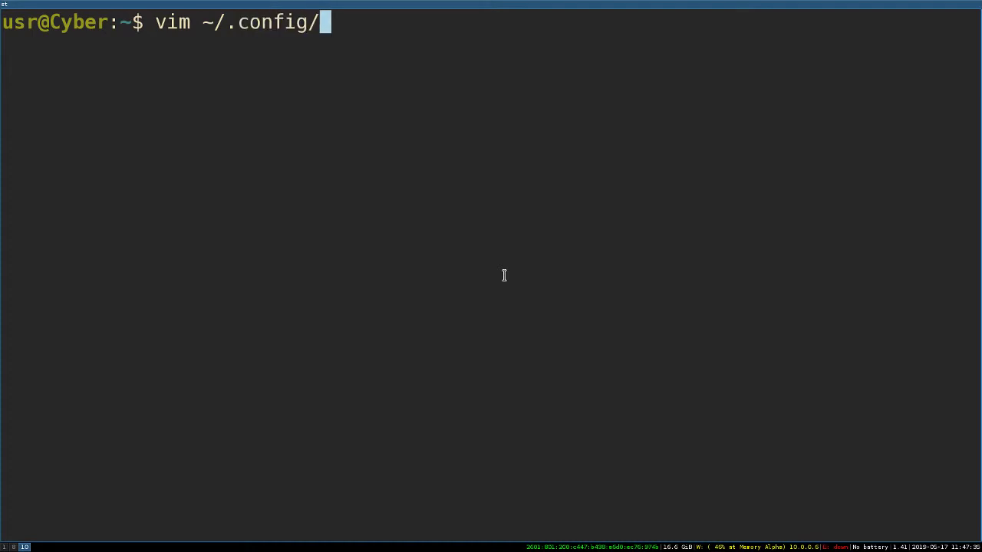
pyautogui.write('i3/co')
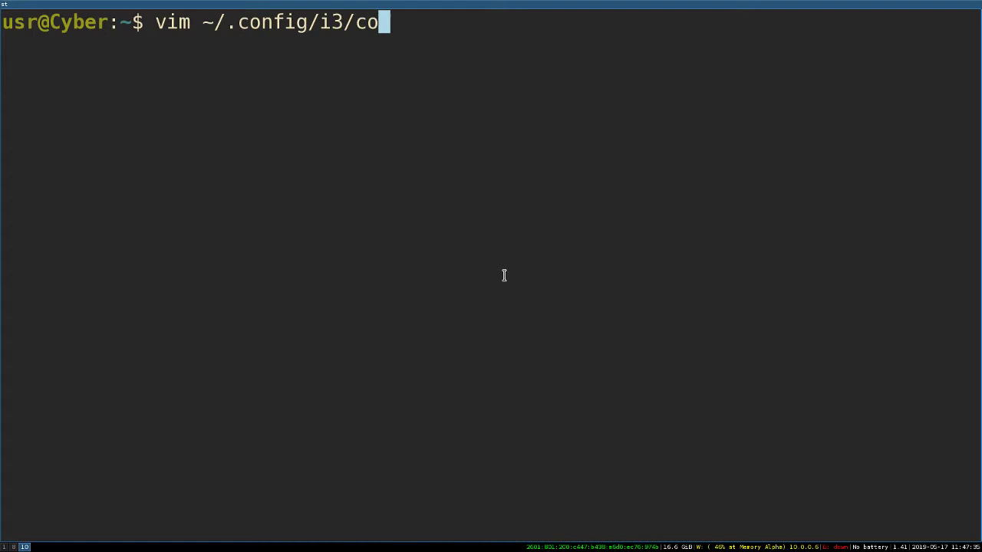
pyautogui.write('nfig')
# - Open ~/.config/i3/config in Vim and scroll through the file
pyautogui.press('Return')
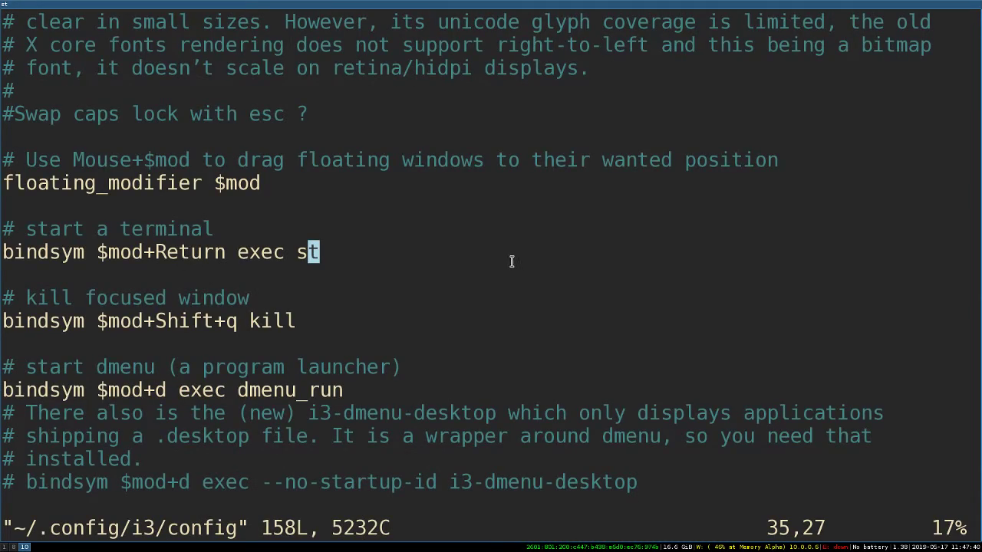
pyautogui.scroll(1, 511, 262)
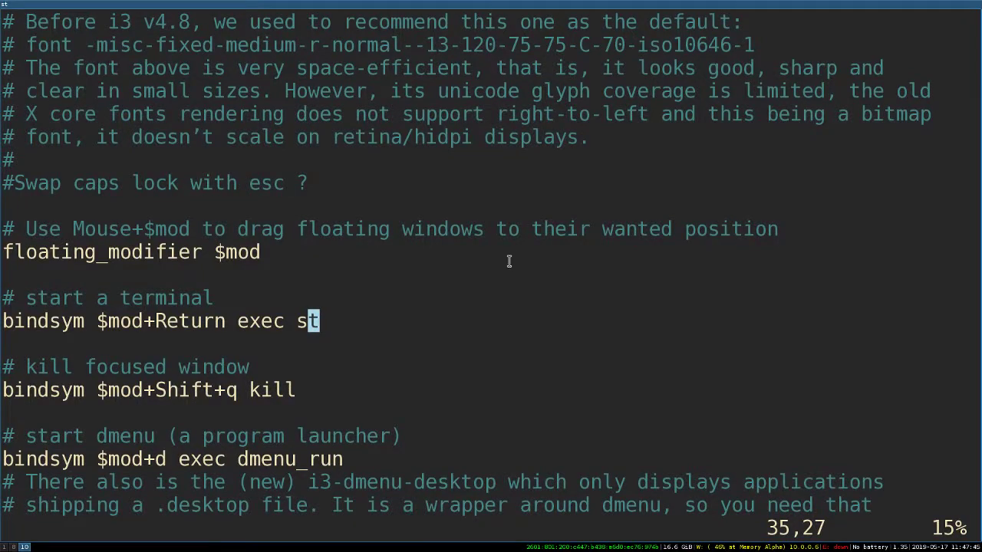
pyautogui.scroll(4, 509, 261)
pyautogui.scroll(3, 508, 259)
pyautogui.scroll(-6, 507, 258)
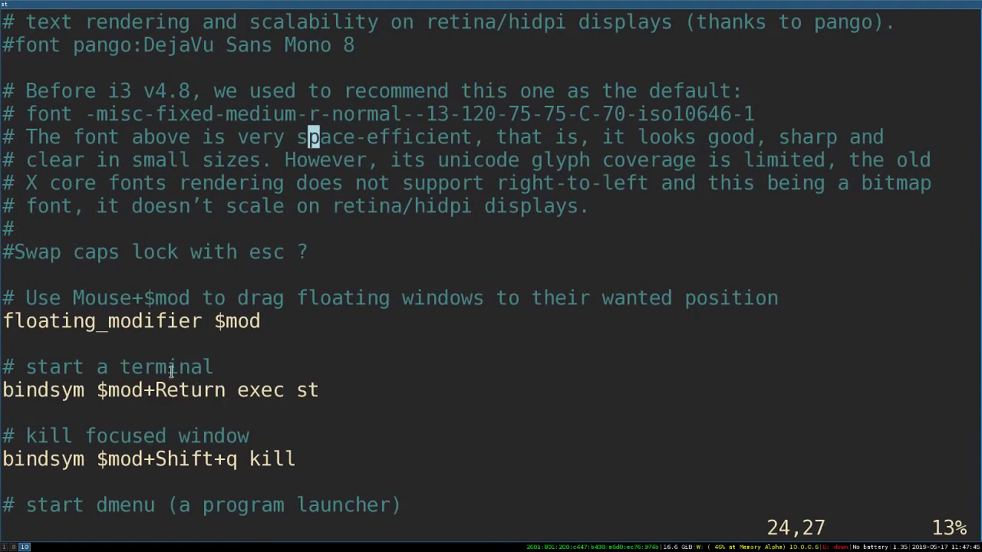
# - Put the cursor at the end of the 'bindsym $mod+Return exec st' line
pyautogui.click(244, 366)
pyautogui.rightClick(116, 366)
pyautogui.click(317, 353)
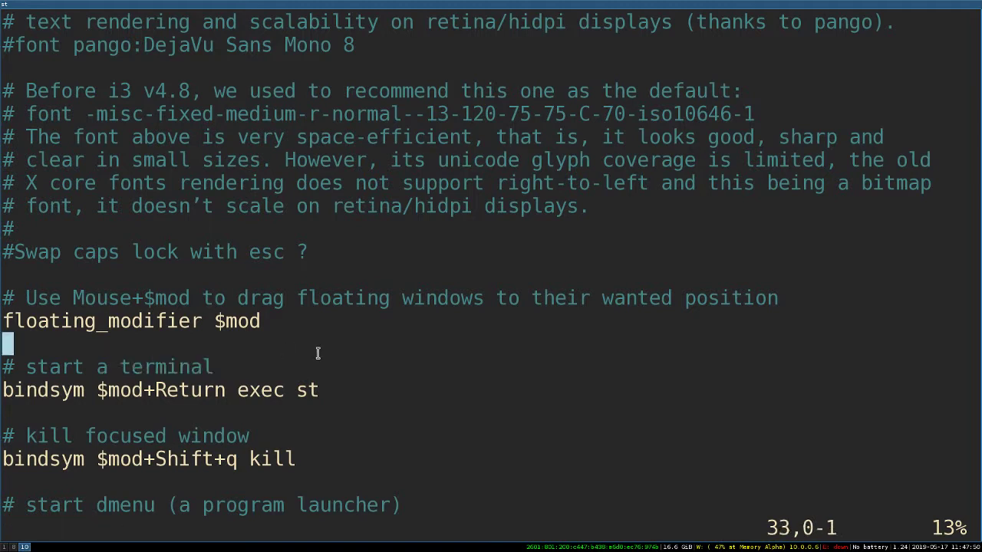
pyautogui.click(338, 392)
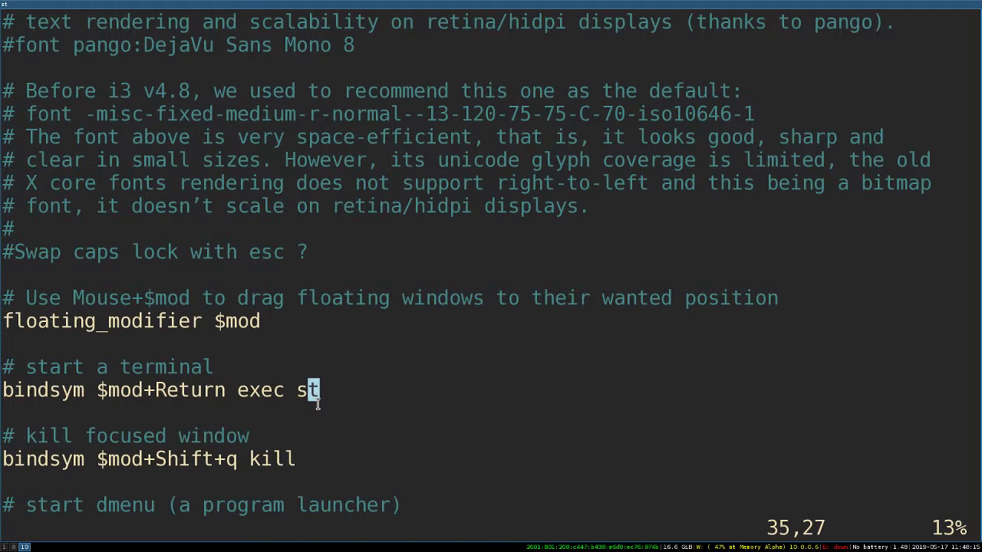
# - Replace the 'st' after exec by deleting it and retyping 'st' in insert mode
pyautogui.press('x')
pyautogui.press('x')
pyautogui.write('i ')
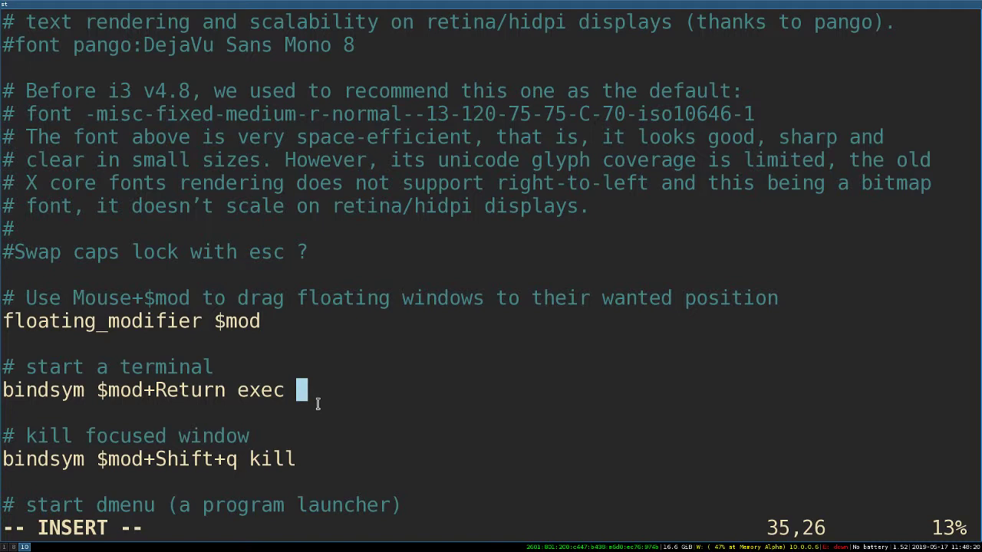
pyautogui.write('st')
pyautogui.press('Escape')
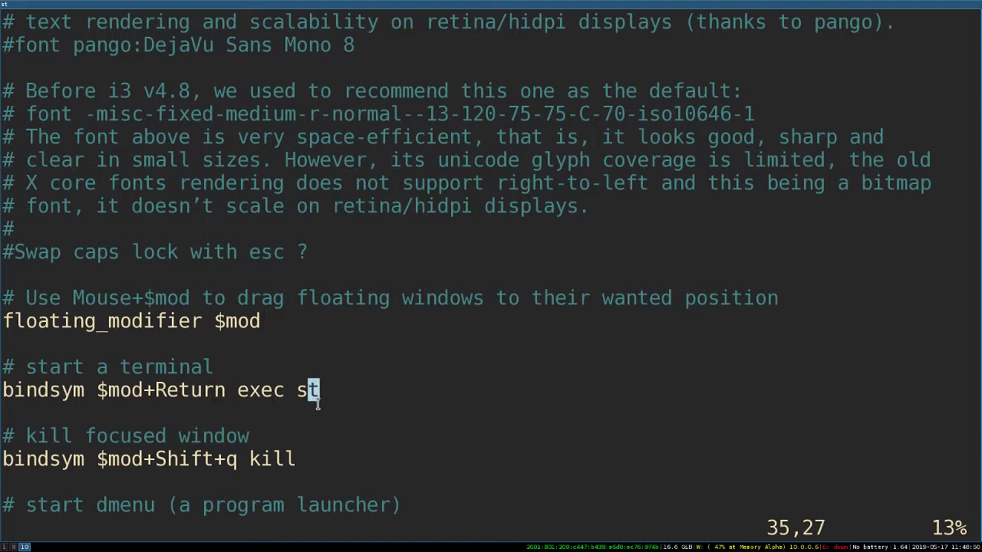
# - Write the edited i3 config to disk with :w
pyautogui.write(':w')
pyautogui.press('Return')
pyautogui.press('0')
pyautogui.press('x')
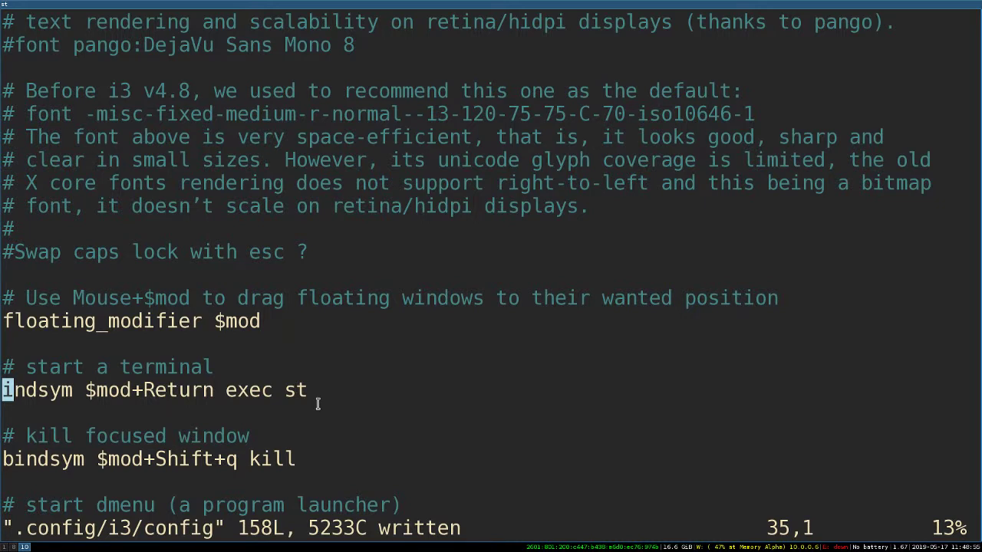
# - Undo the stray deletion, quit Vim with :x, and type 'man i3' at the shell
pyautogui.write('u')
pyautogui.write(':x')
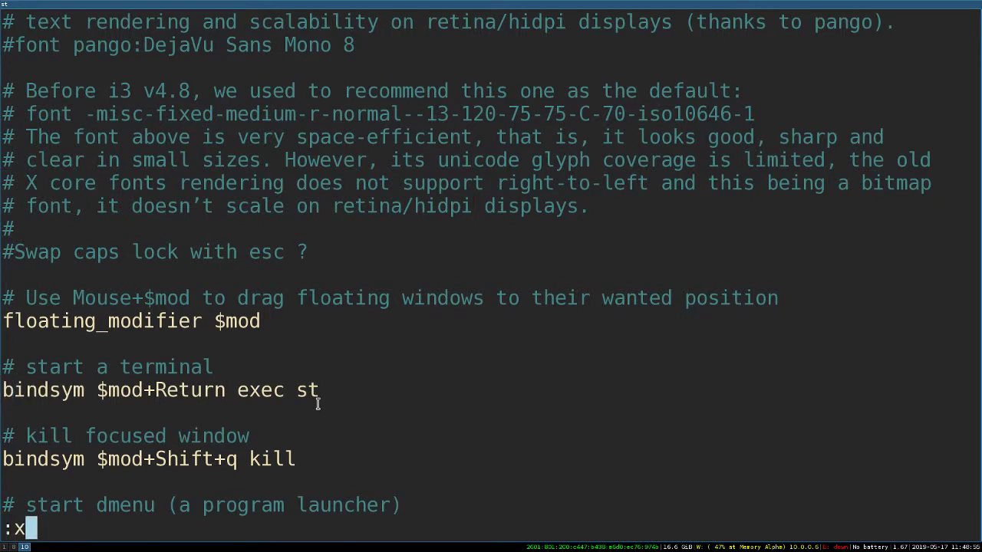
pyautogui.press('Return')
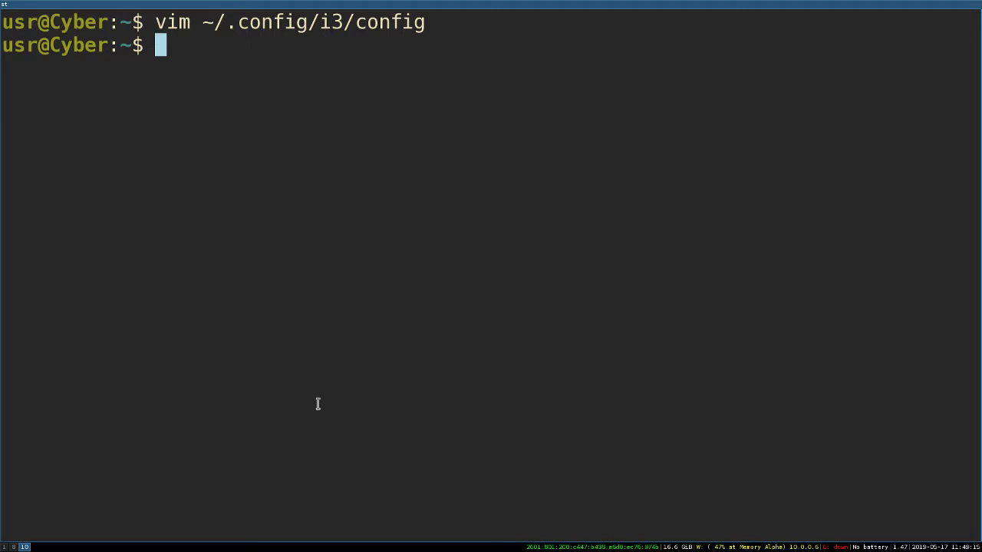
pyautogui.write('man i3')
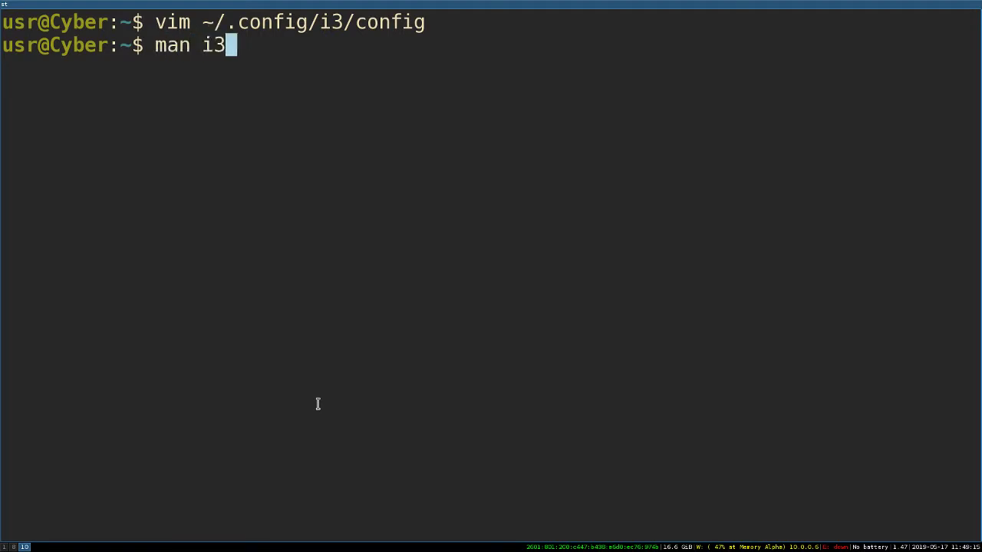
# - Open the i3 manual page and scroll down through it
pyautogui.press('Return')
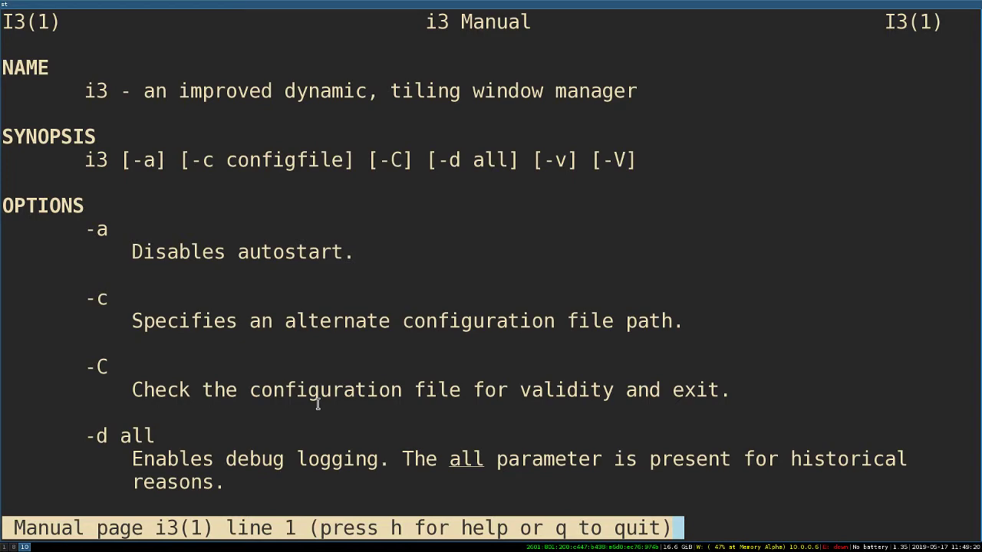
pyautogui.press('Down')
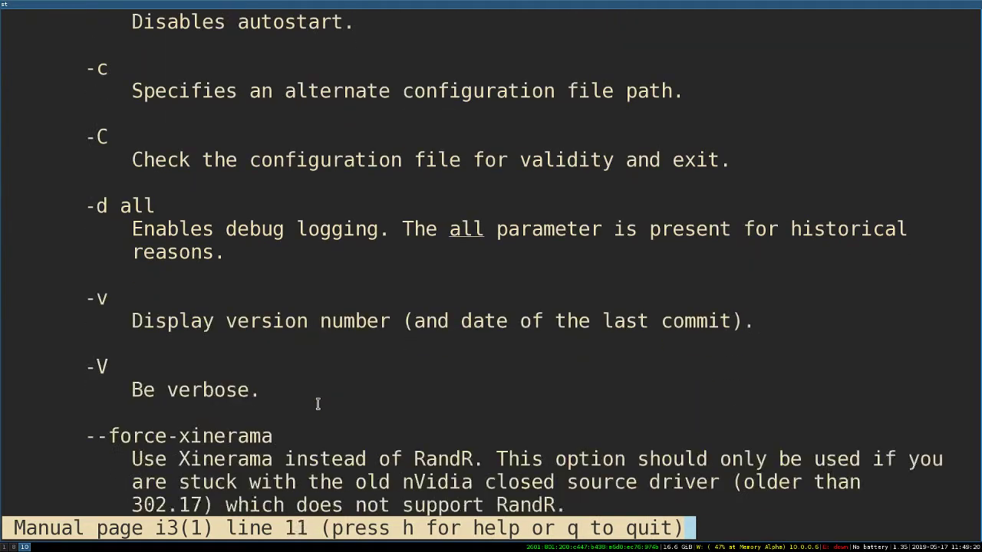
pyautogui.scroll(-12, 317, 404)
pyautogui.scroll(-12, 317, 403)
pyautogui.scroll(-10, 318, 404)
pyautogui.scroll(-7, 318, 403)
# - Search the manual for 'term' and scroll to the KEYBINDINGS section
pyautogui.write('/term')
pyautogui.press('Return')
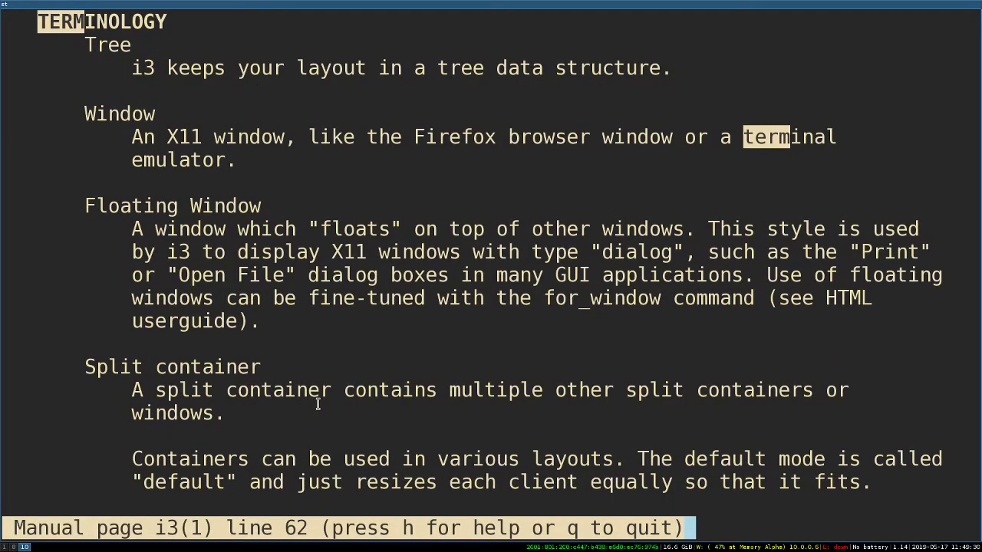
pyautogui.scroll(-1, 318, 404)
pyautogui.scroll(-11, 318, 404)
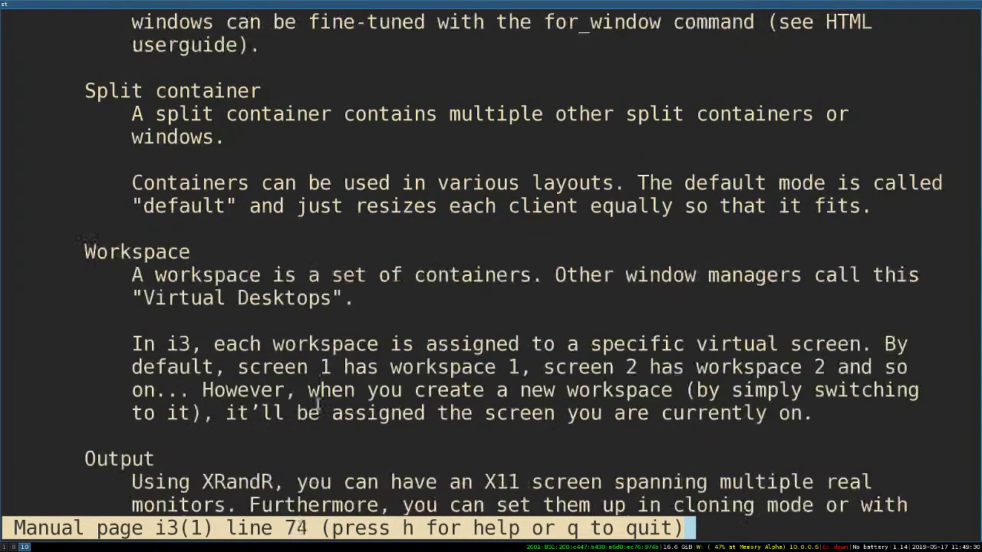
pyautogui.scroll(-11, 318, 403)
pyautogui.scroll(-8, 318, 404)
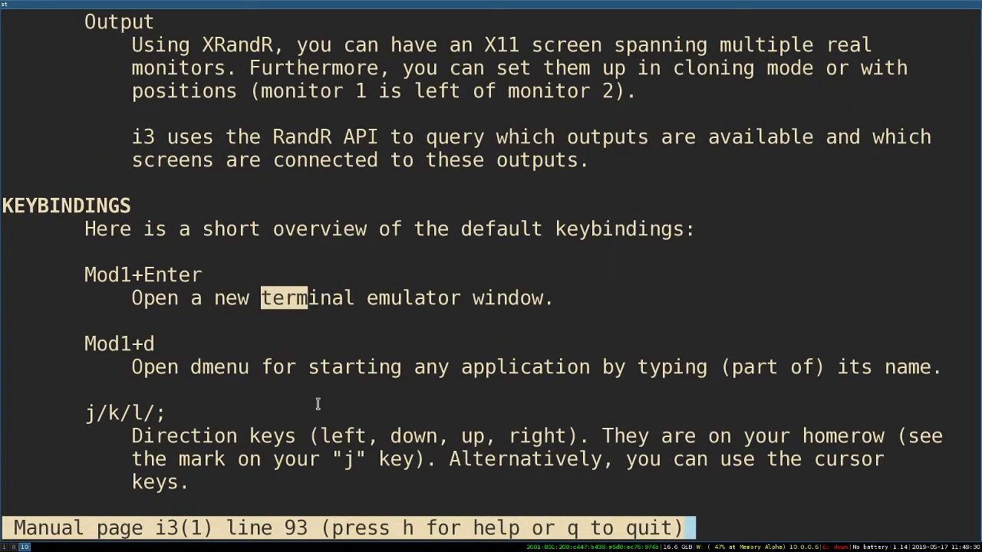